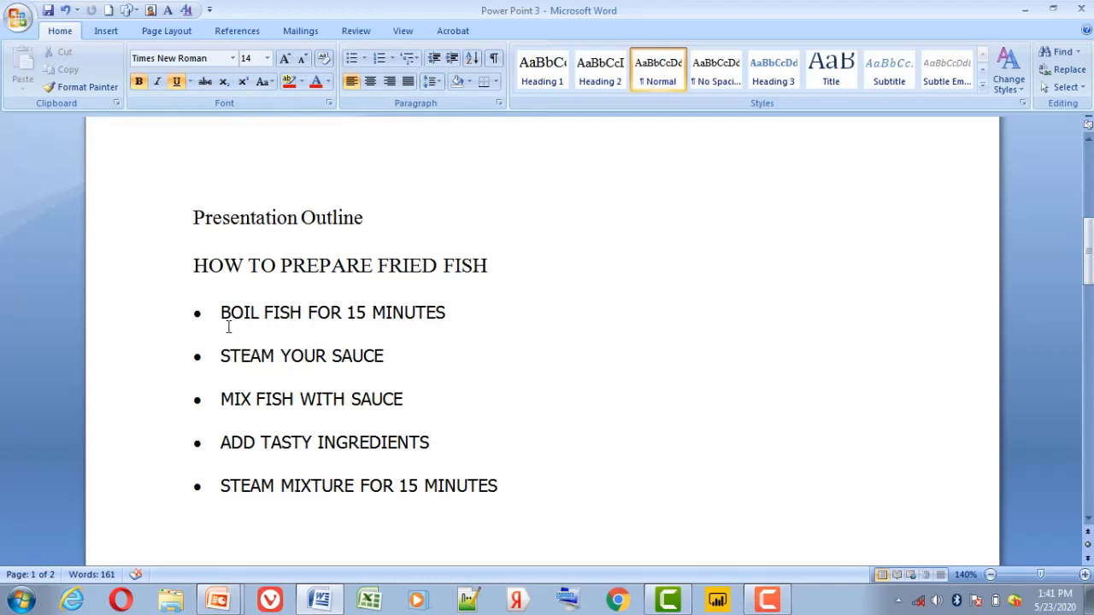
Copy the five fish preparation bullets from the Word outline into the left content placeholder of Presentation2 in PowerPoint.
drag(217, 312, 531, 485)
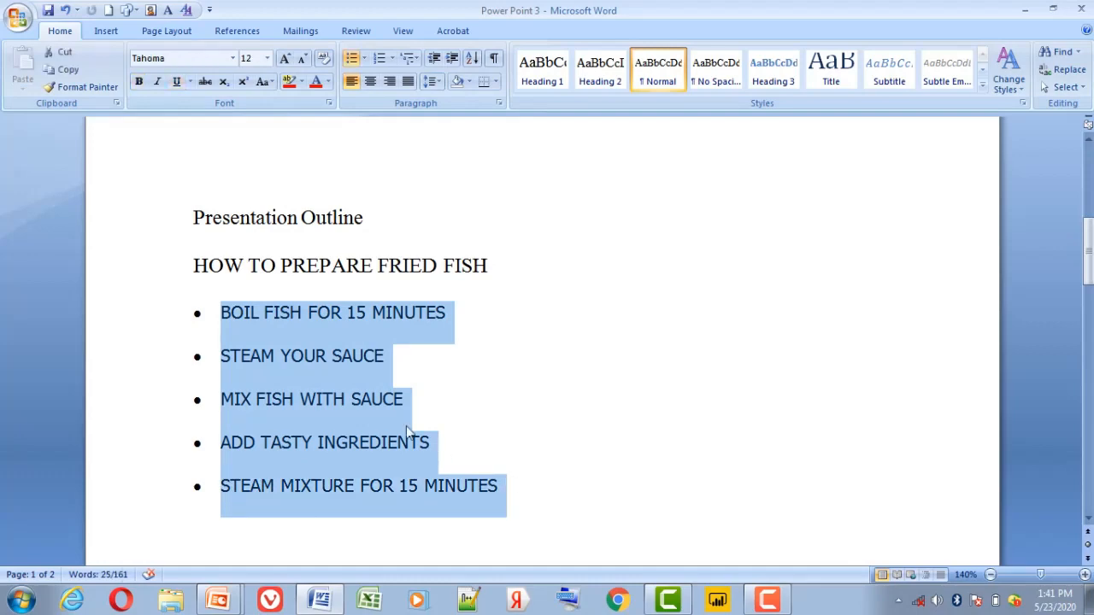
right_click(354, 396)
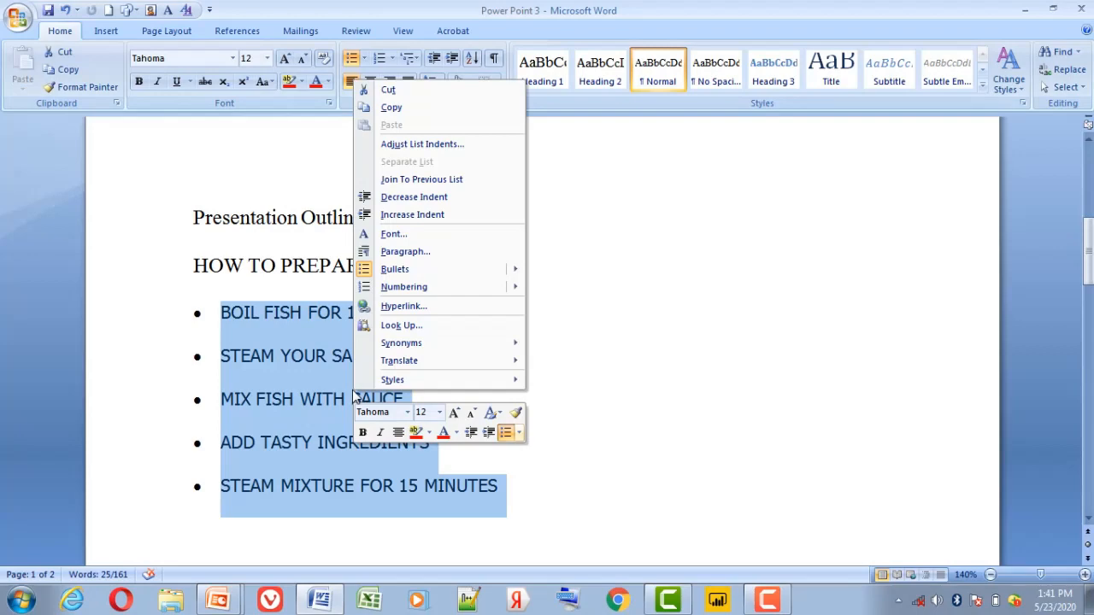
click(438, 109)
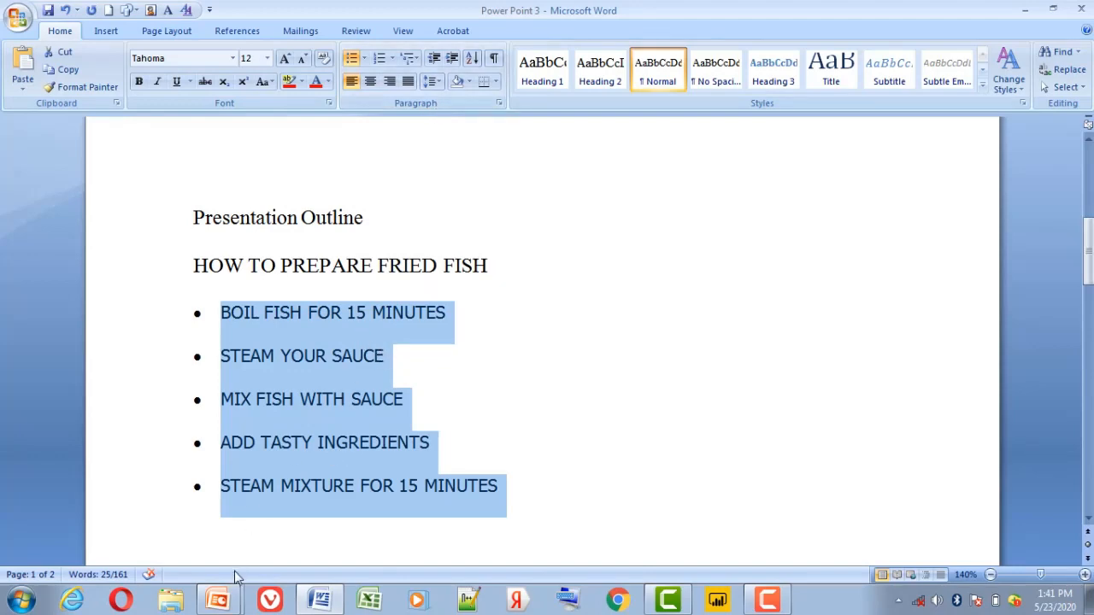
click(229, 596)
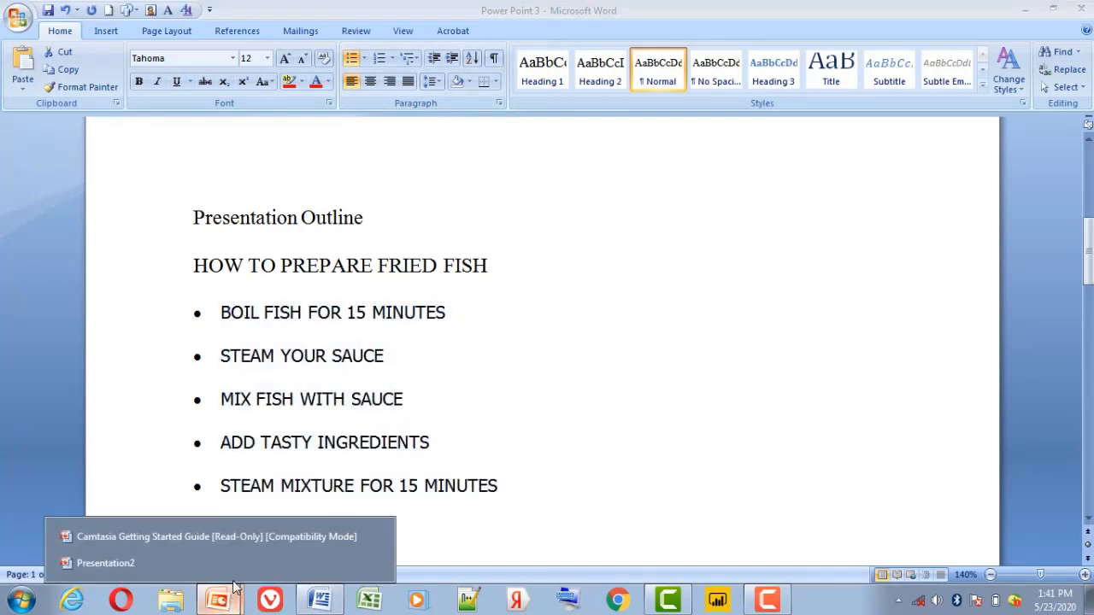
click(236, 572)
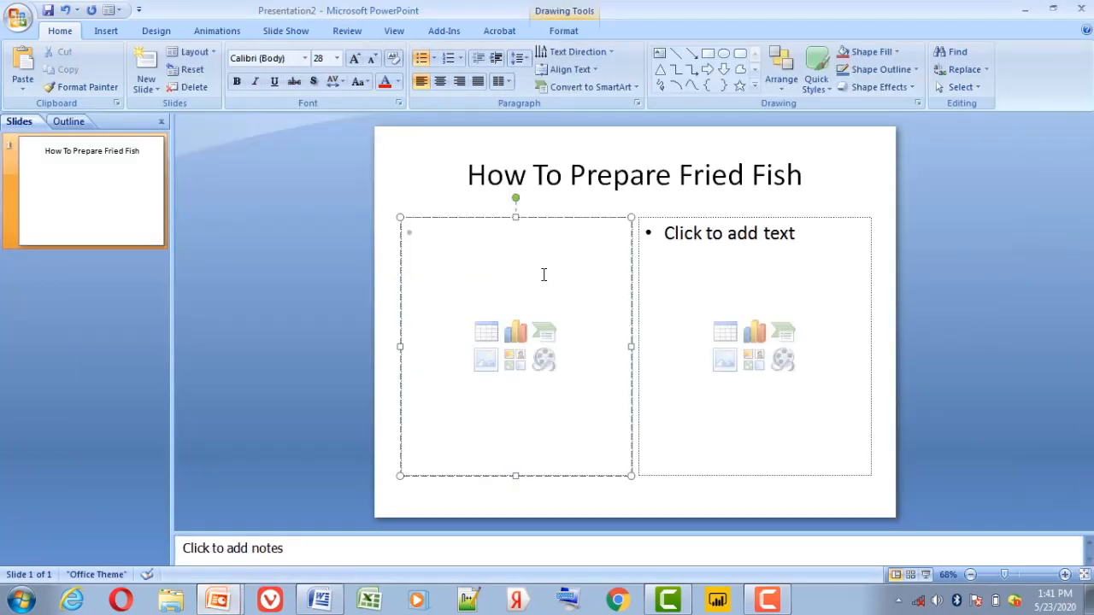
right_click(499, 258)
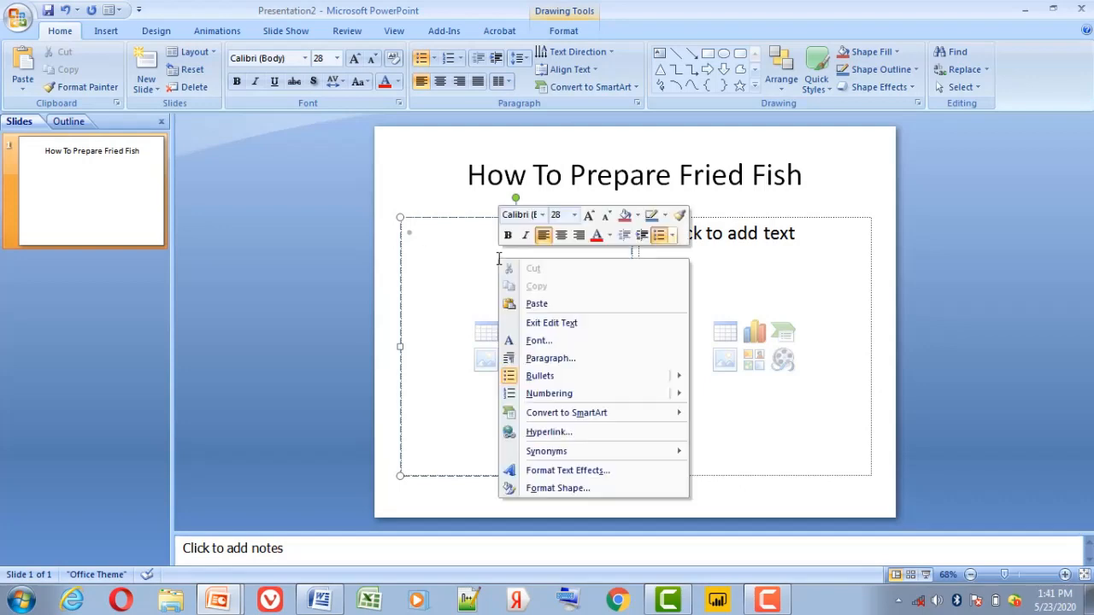
click(547, 308)
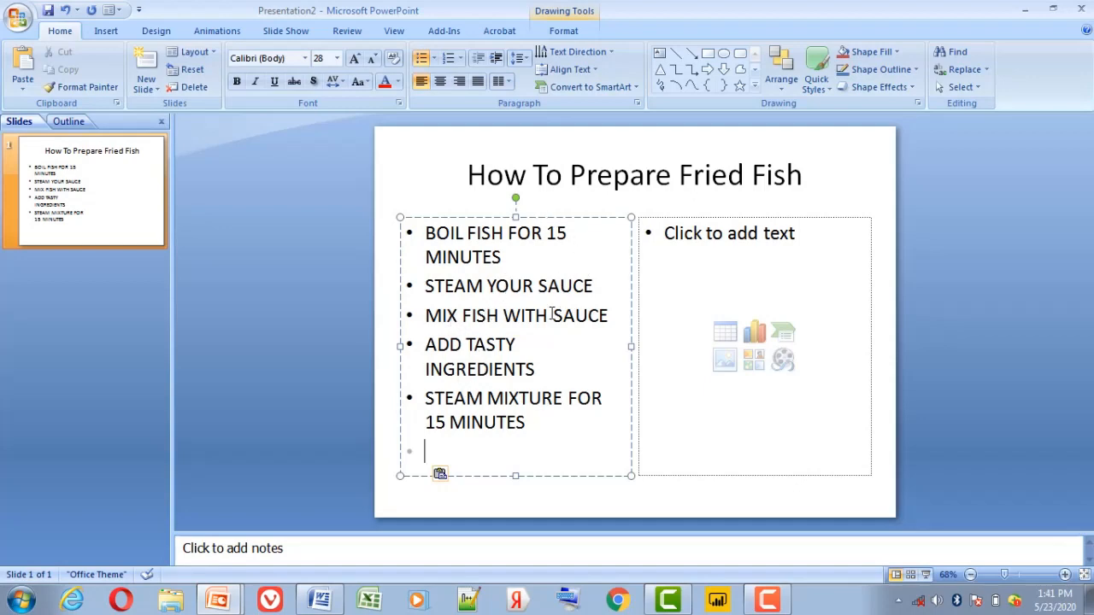
Start inserting a picture file into the slide's right content placeholder and browse to the Blog folder on the Desktop.
click(697, 256)
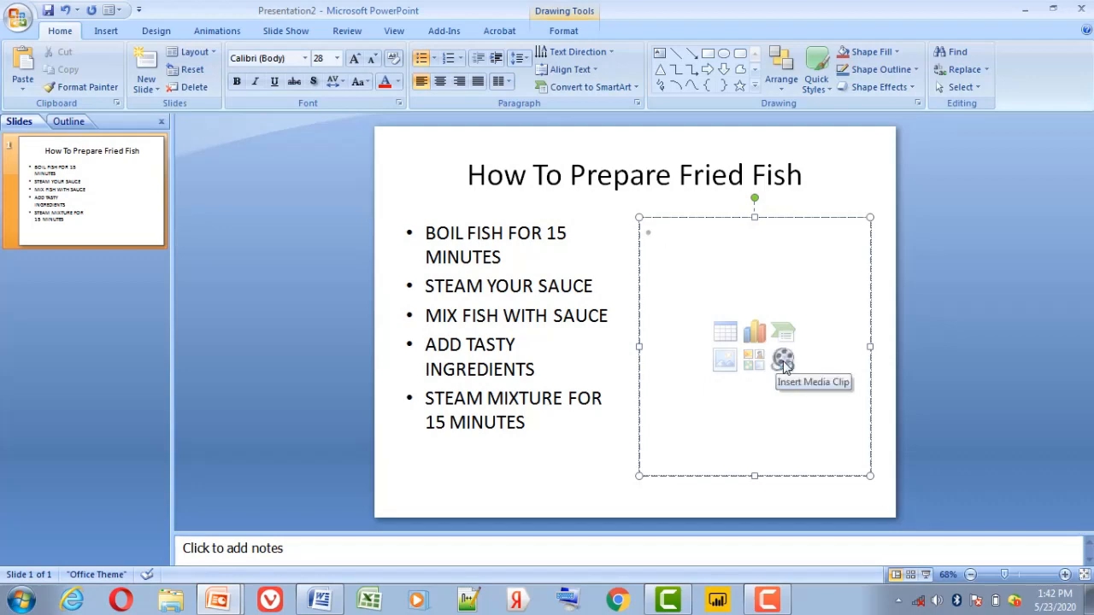
click(726, 362)
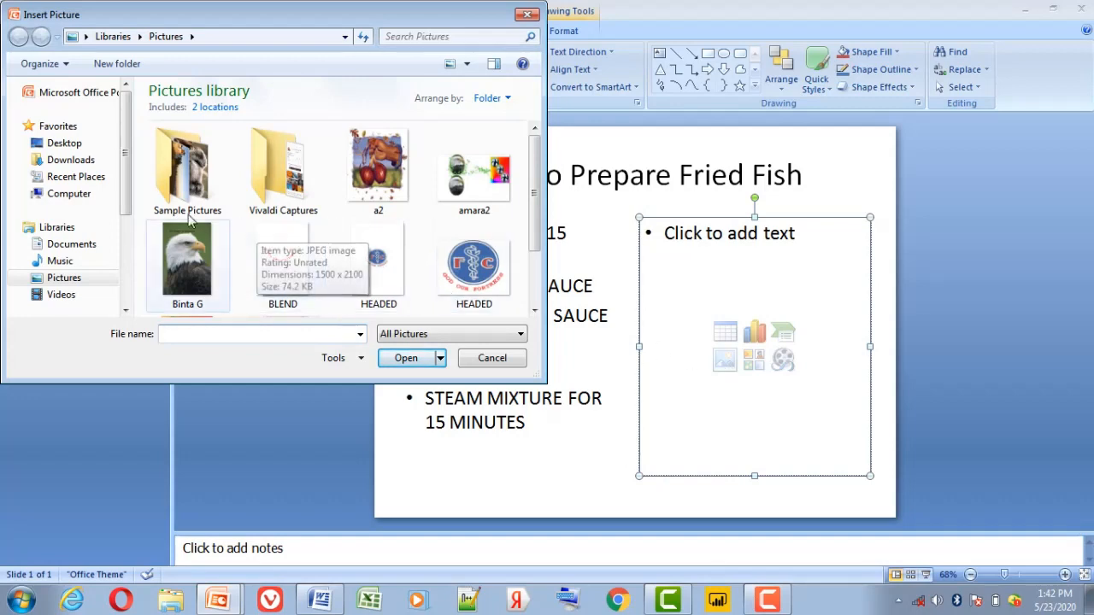
click(86, 147)
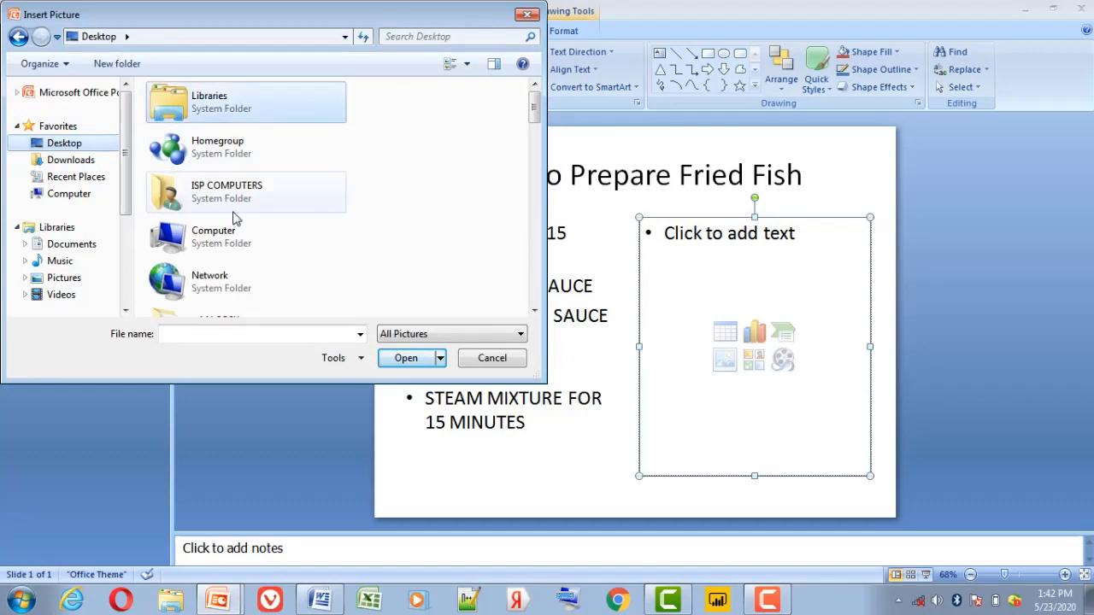
click(535, 311)
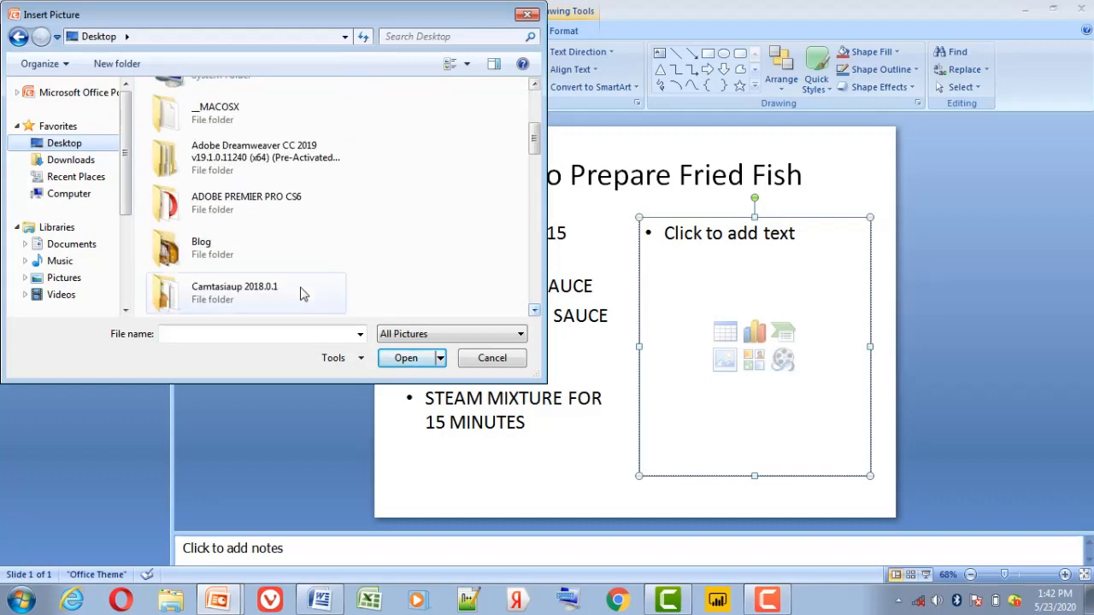
double_click(256, 246)
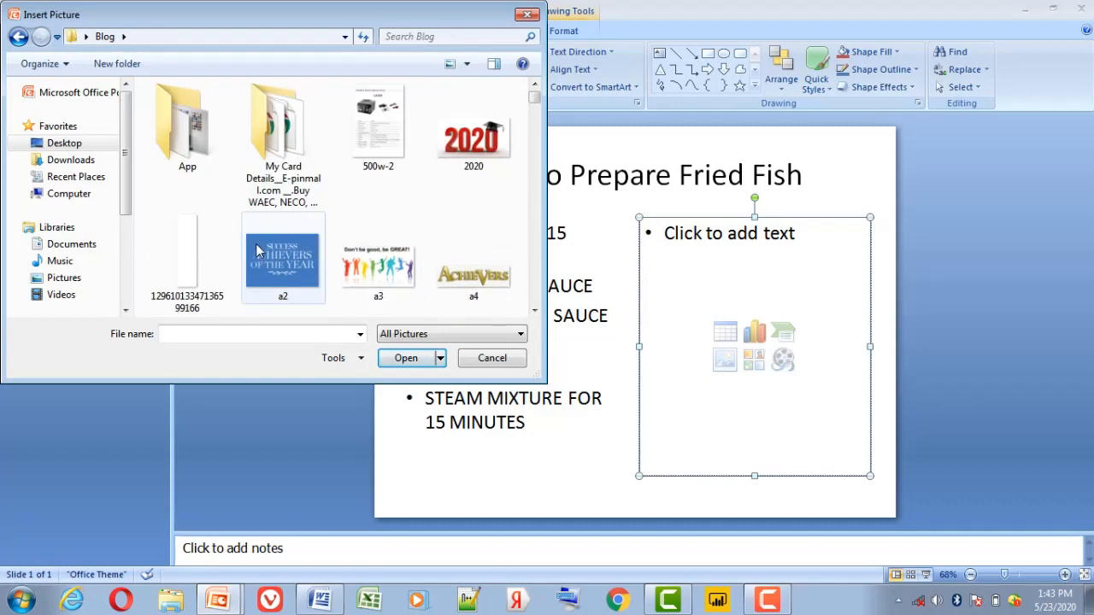
Find the picture "fish 1" in the Blog folder and insert it into the slide.
click(535, 312)
click(535, 312)
click(535, 312)
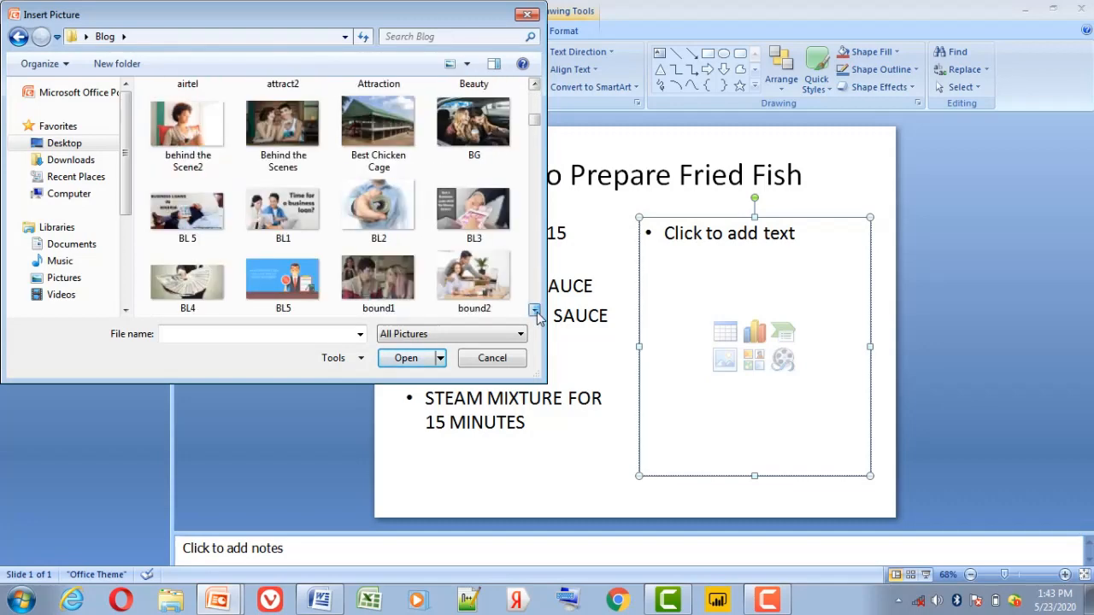
click(535, 312)
click(535, 312)
click(535, 312)
click(535, 312)
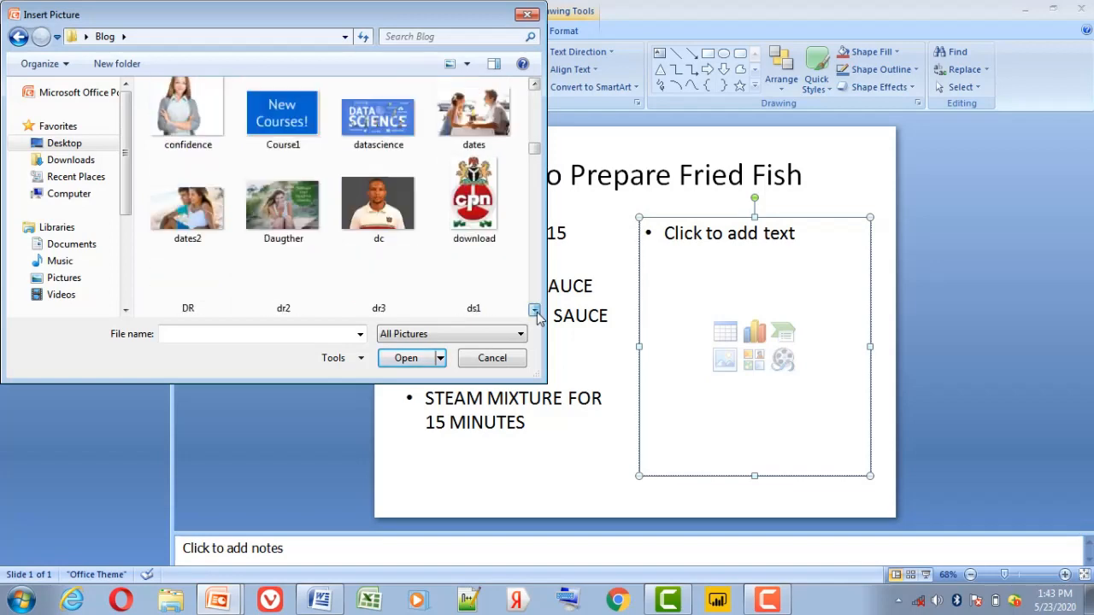
click(535, 312)
click(535, 312)
click(535, 312)
click(535, 312)
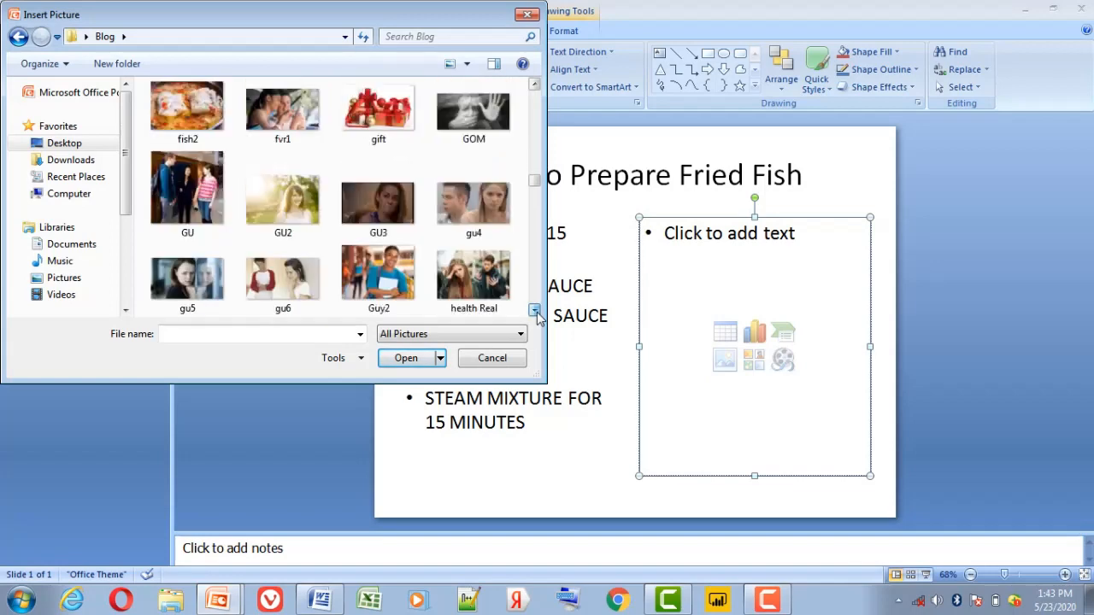
click(534, 84)
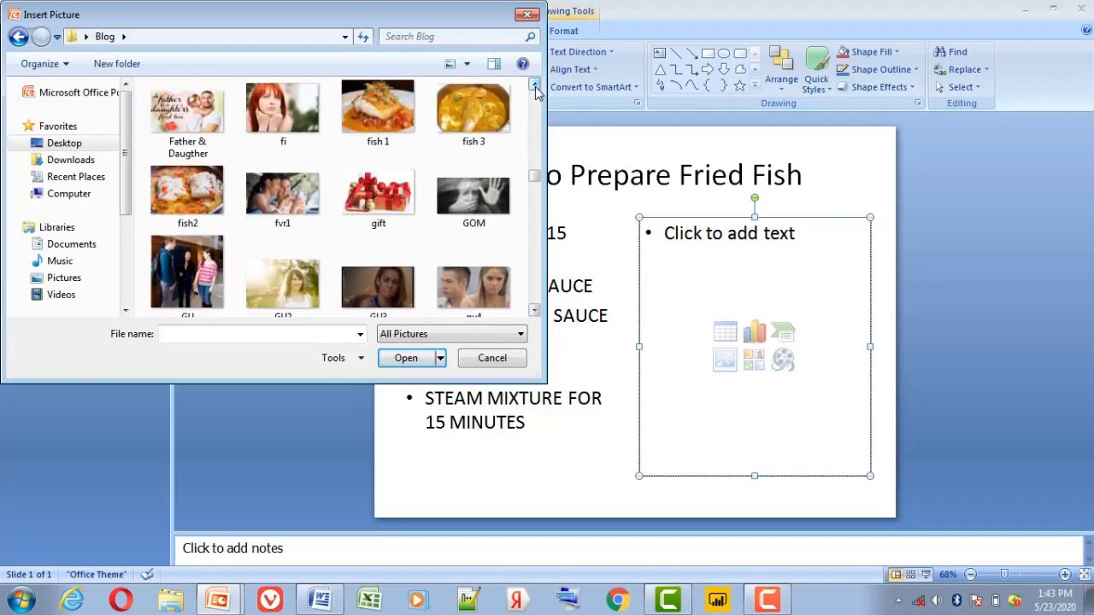
click(393, 152)
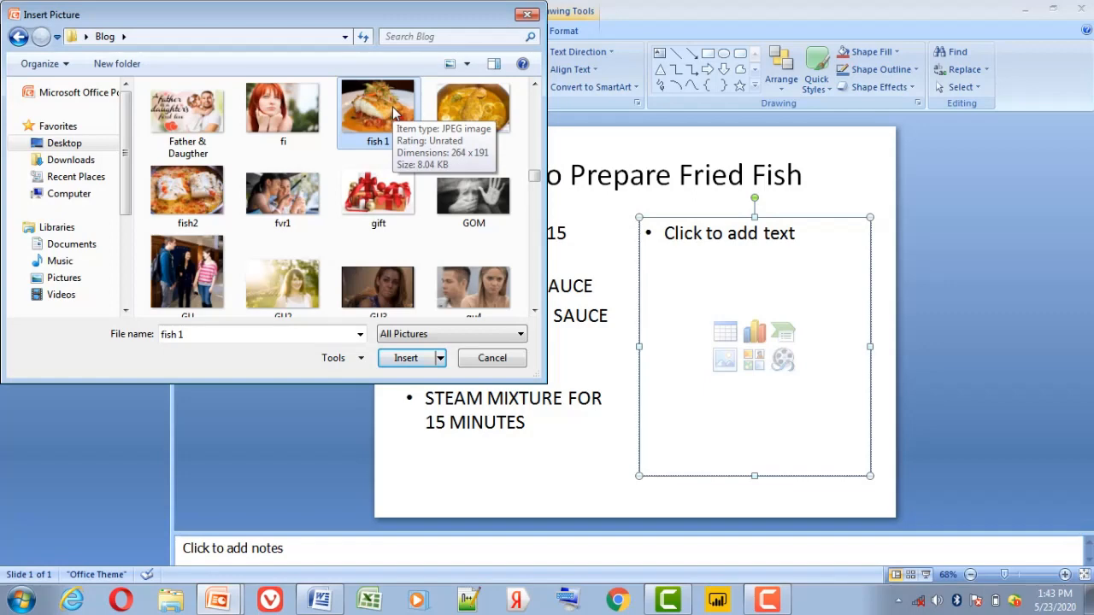
double_click(393, 111)
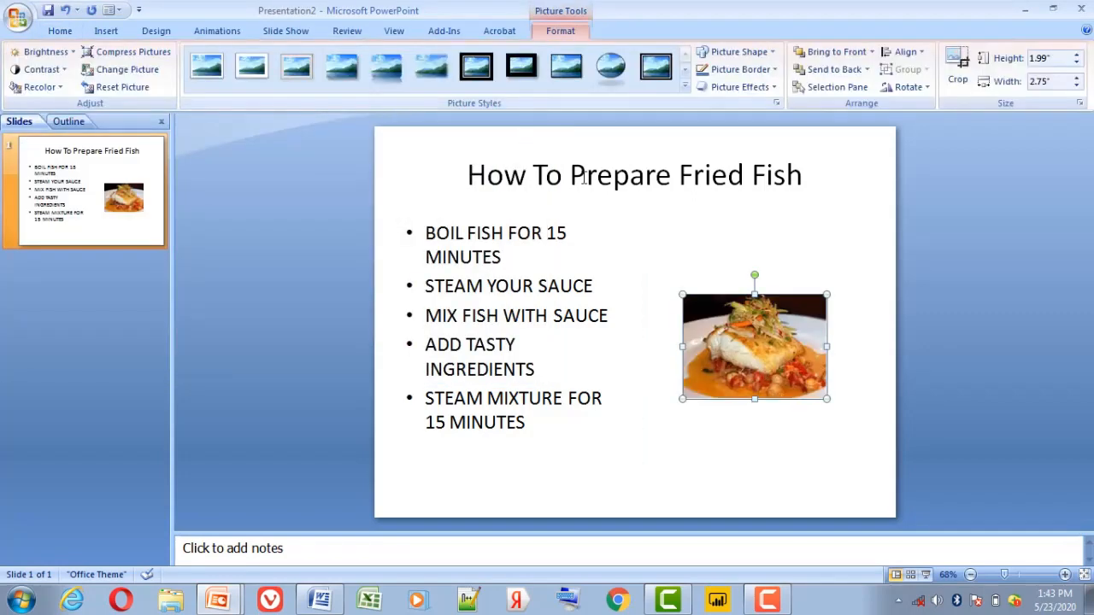
Enlarge the fish picture beside the bullets to about 4.17" high and 3.67" wide.
click(753, 301)
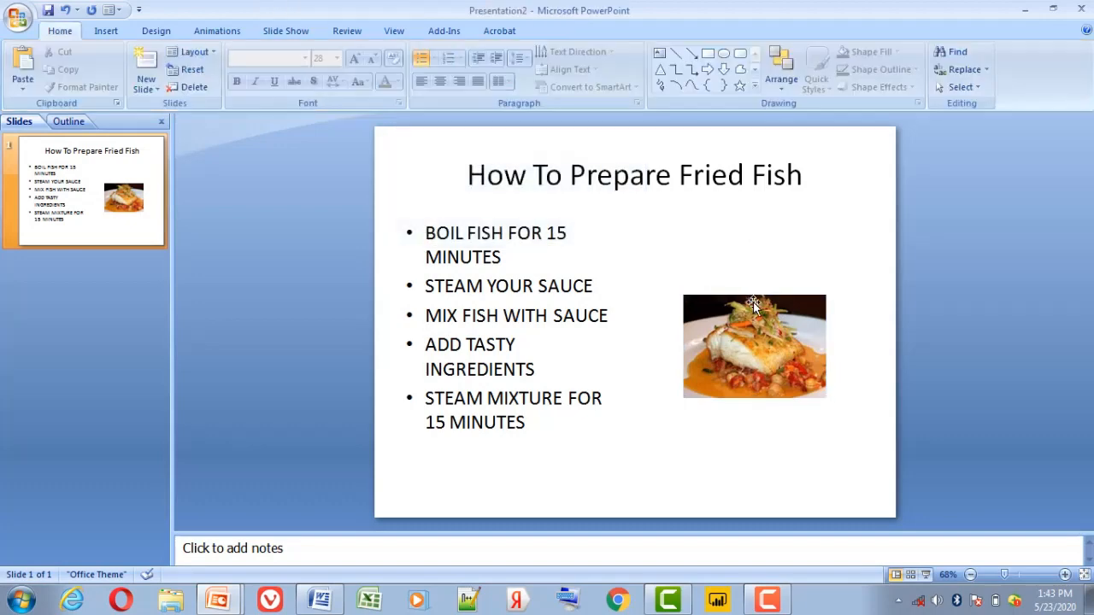
click(753, 301)
drag(753, 295, 754, 214)
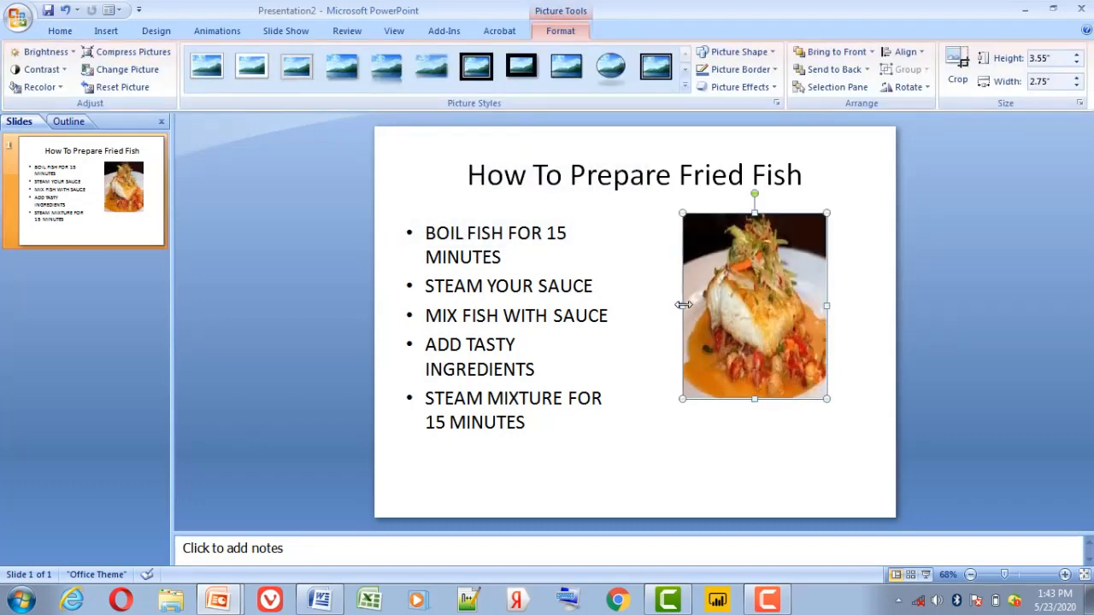
drag(681, 305, 652, 305)
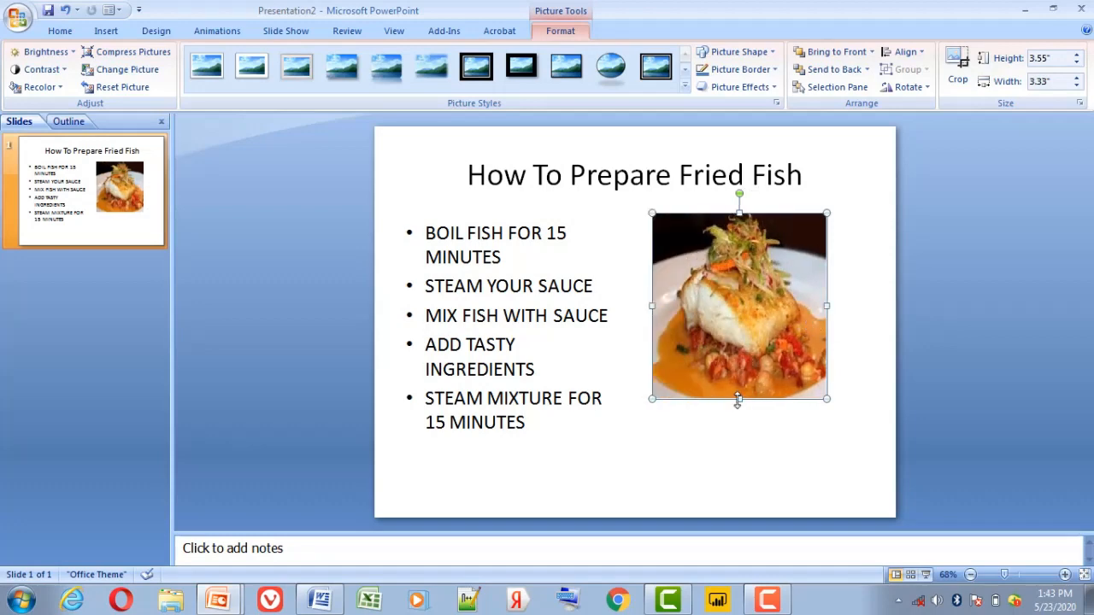
drag(739, 399, 740, 432)
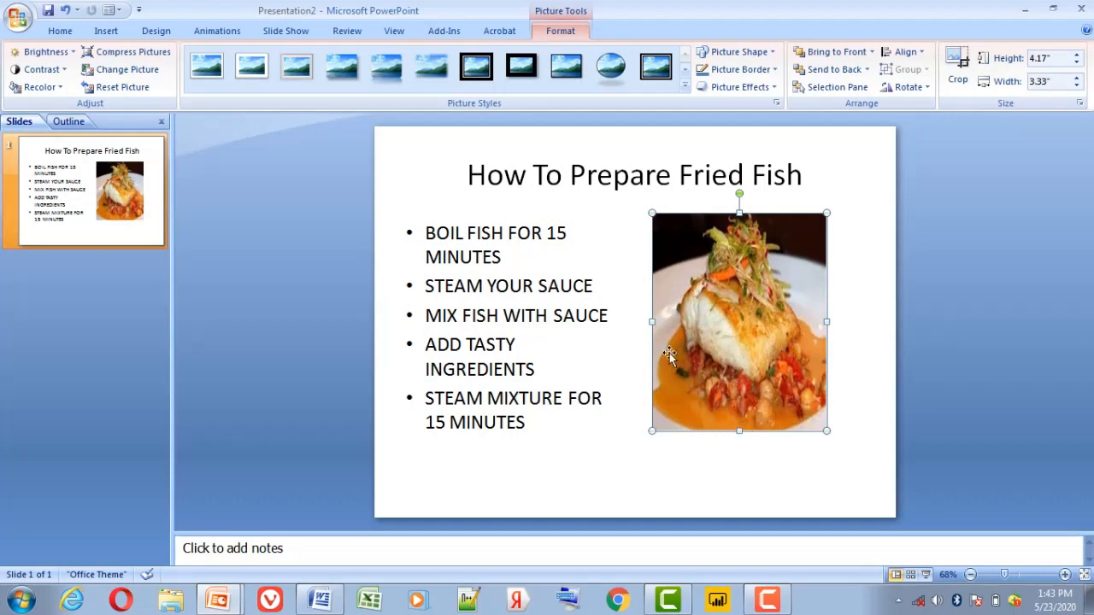
drag(649, 321, 635, 320)
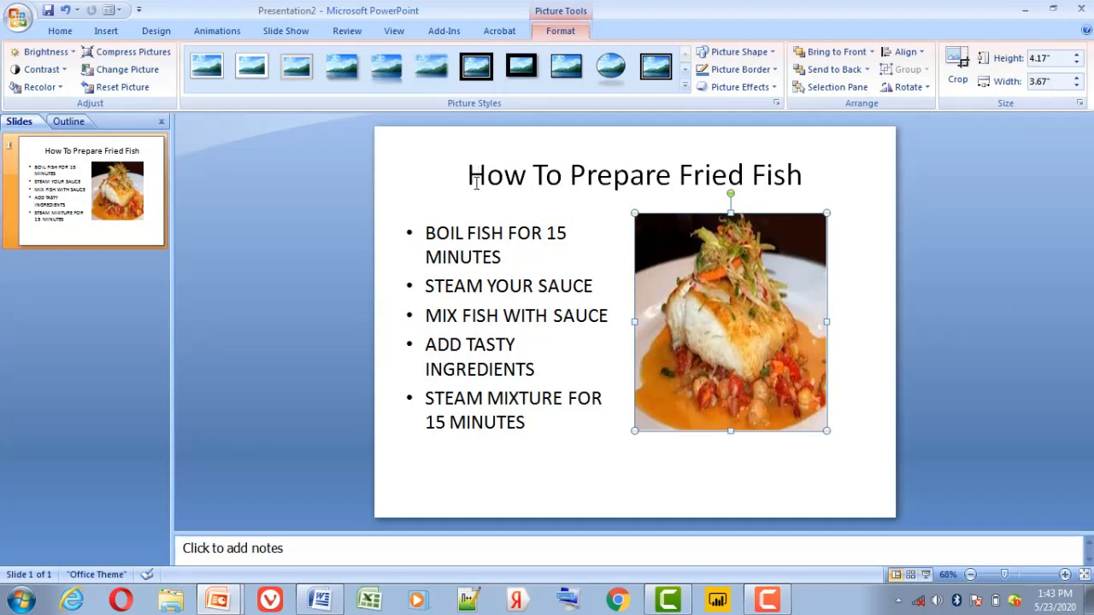
Switch to the Word document and review the Lesson 3 topics above the presentation outline.
click(335, 602)
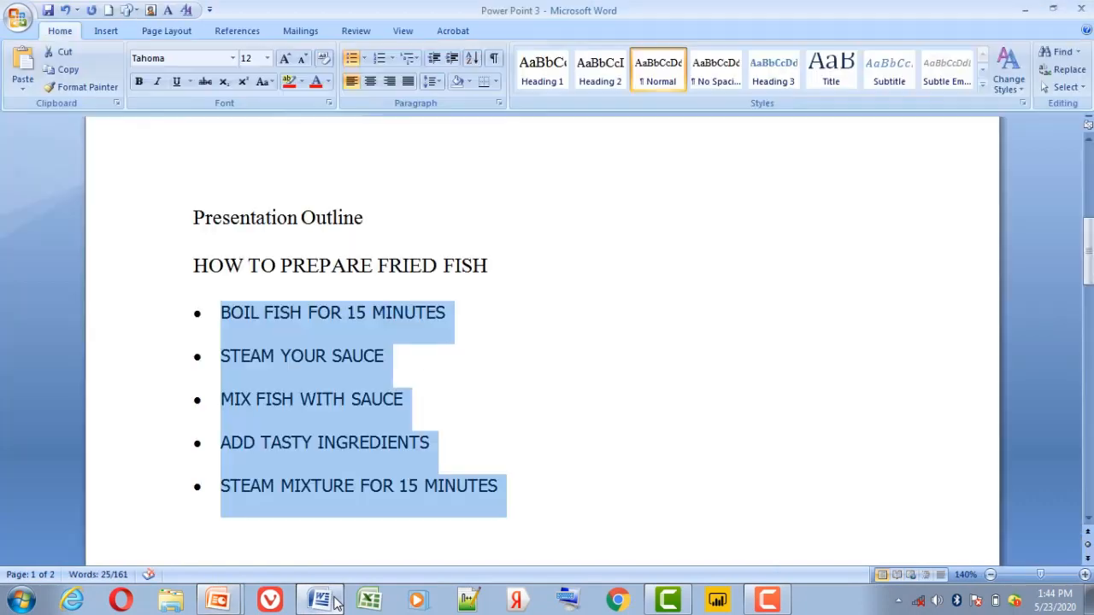
click(540, 387)
key(Up)
key(Up)
key(Up)
key(Up)
key(Up)
key(Up)
key(Up)
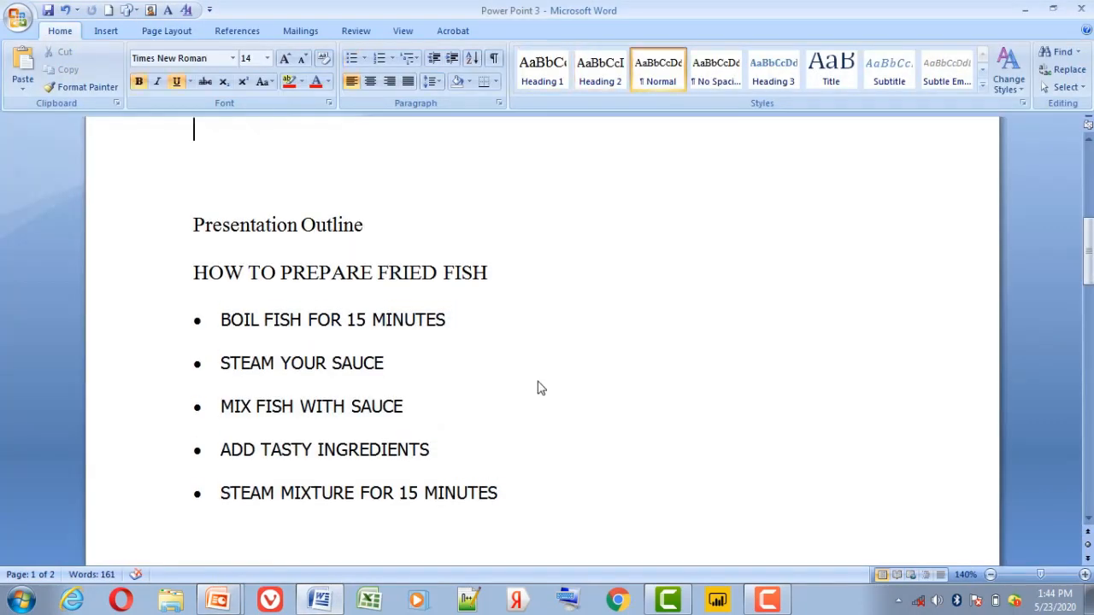
key(Up)
key(Up)
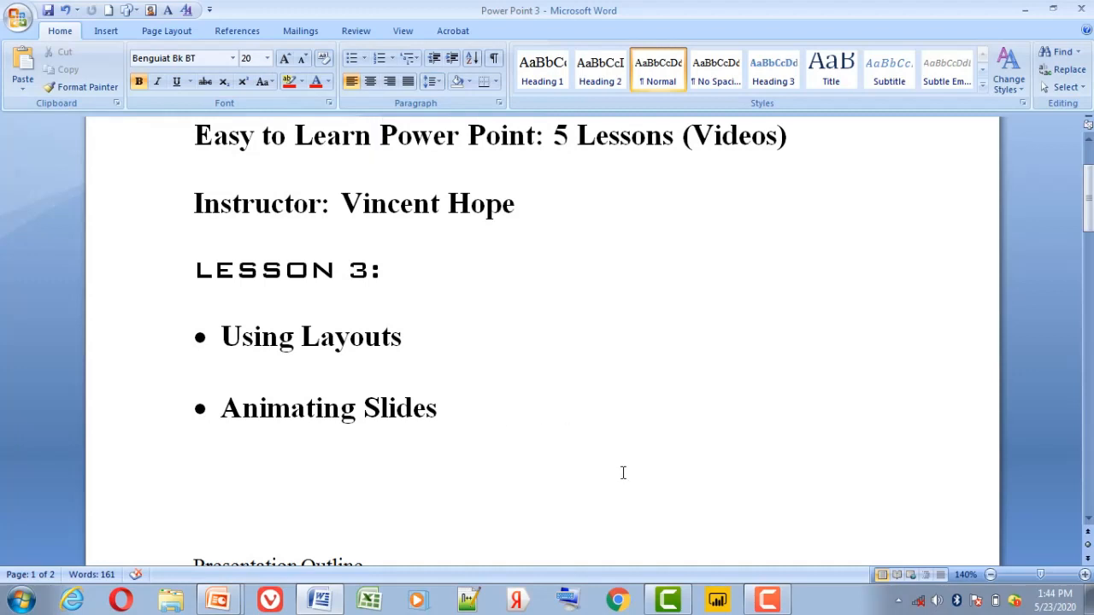
Return to Presentation2 in PowerPoint, deselect the fish picture and bring up the animation and transition options.
mouse_move(218, 602)
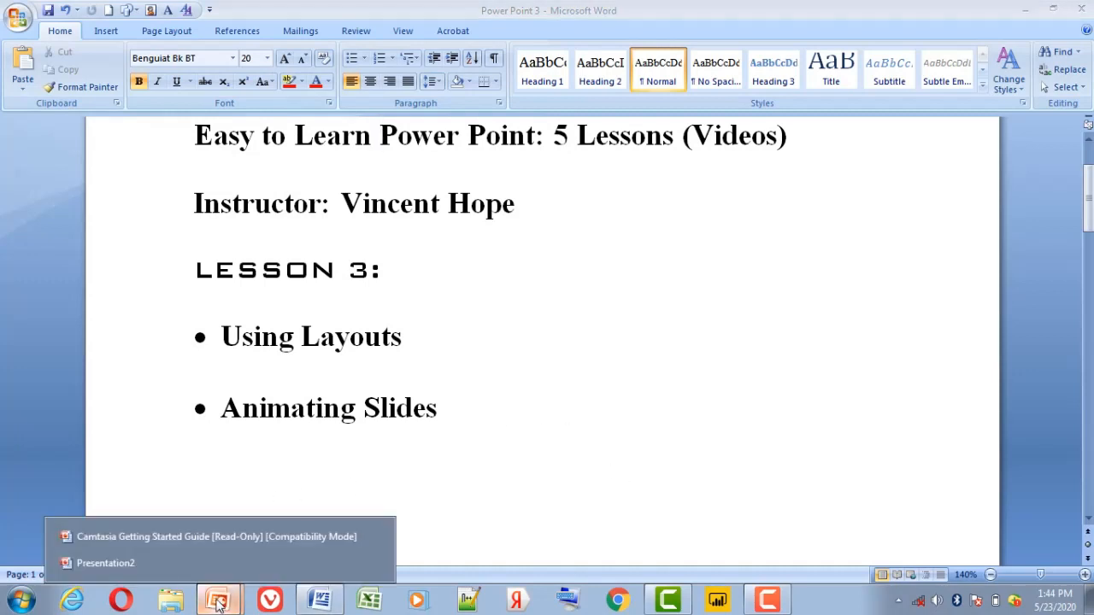
click(227, 566)
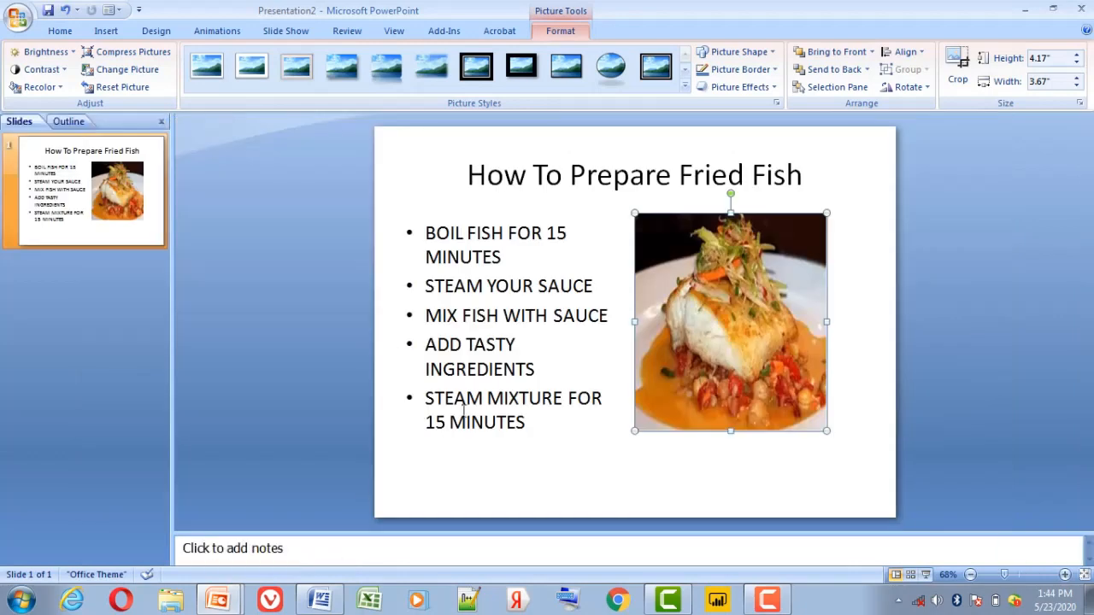
click(618, 144)
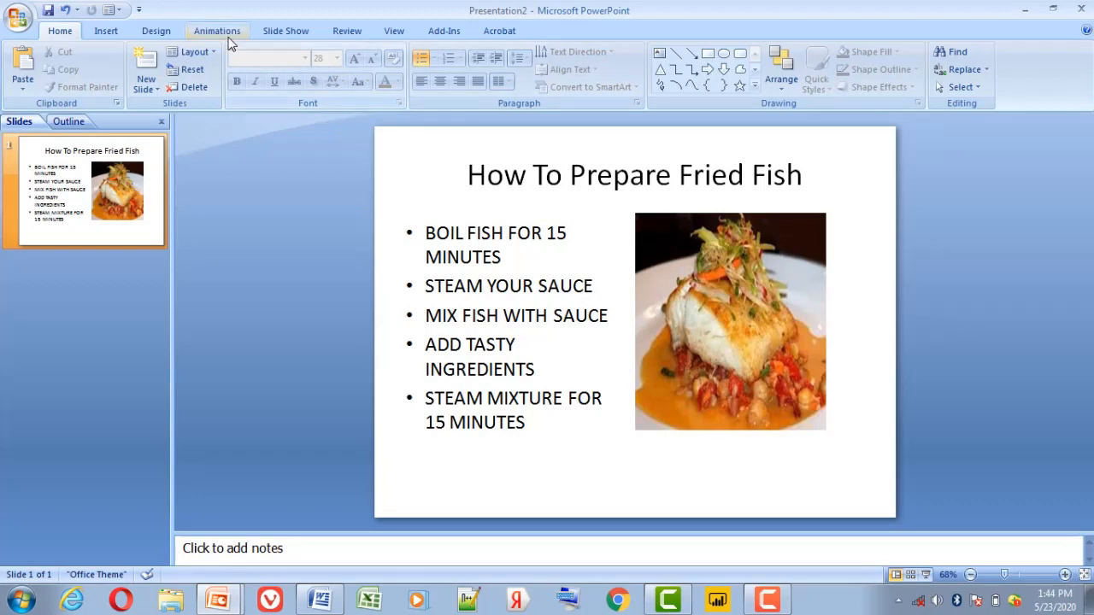
click(228, 36)
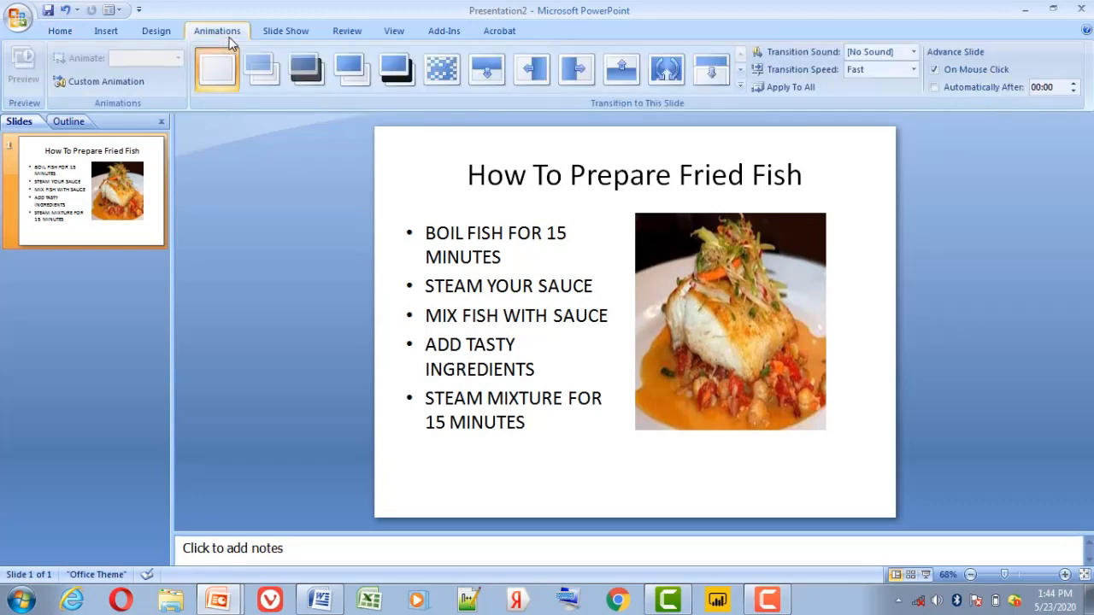